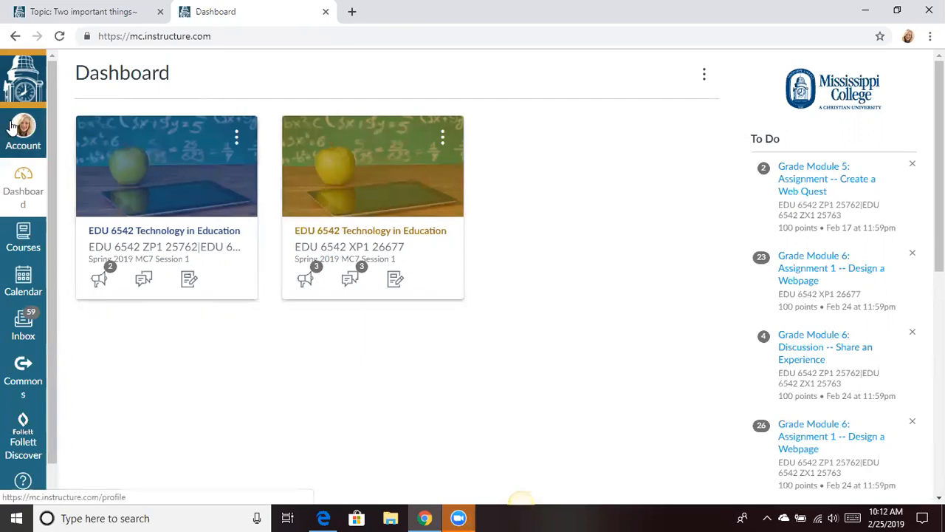
Step: Create a new private ePortfolio from the account's ePortfolios page, keeping the default name My Portfolio
{"action": "left_click", "coordinate": [11, 127]}
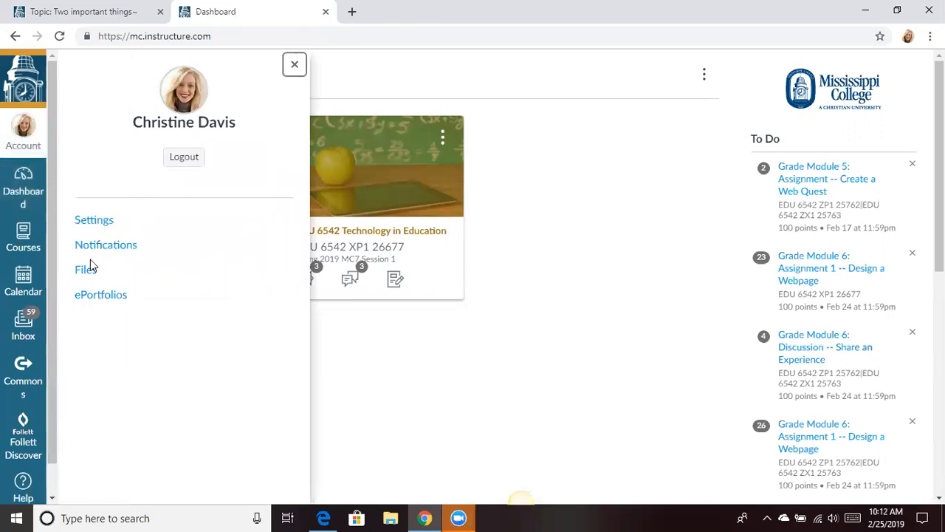
{"action": "left_click", "coordinate": [93, 299]}
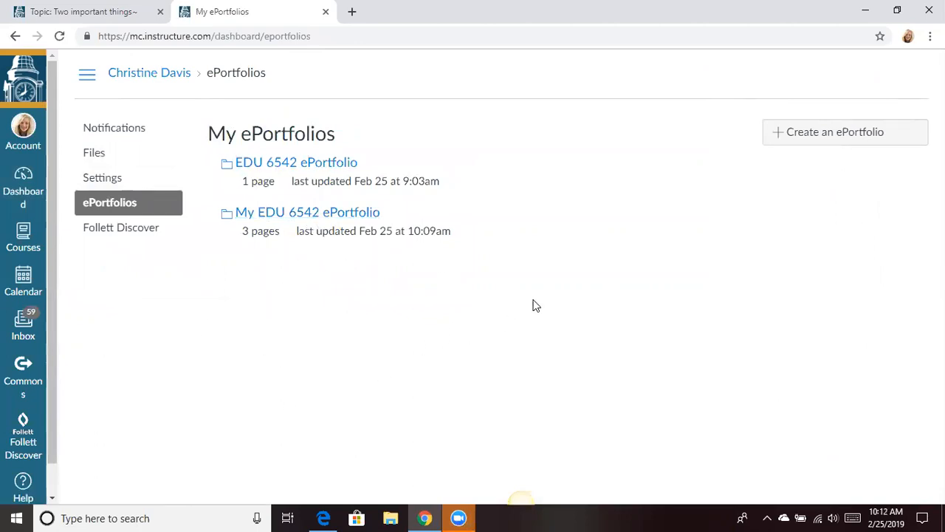
{"action": "left_click", "coordinate": [842, 140]}
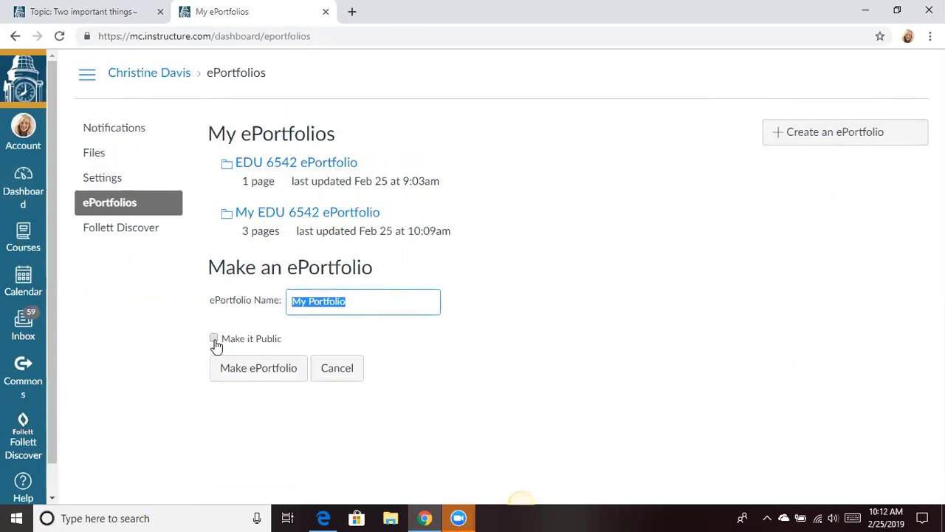
{"action": "left_click", "coordinate": [253, 371]}
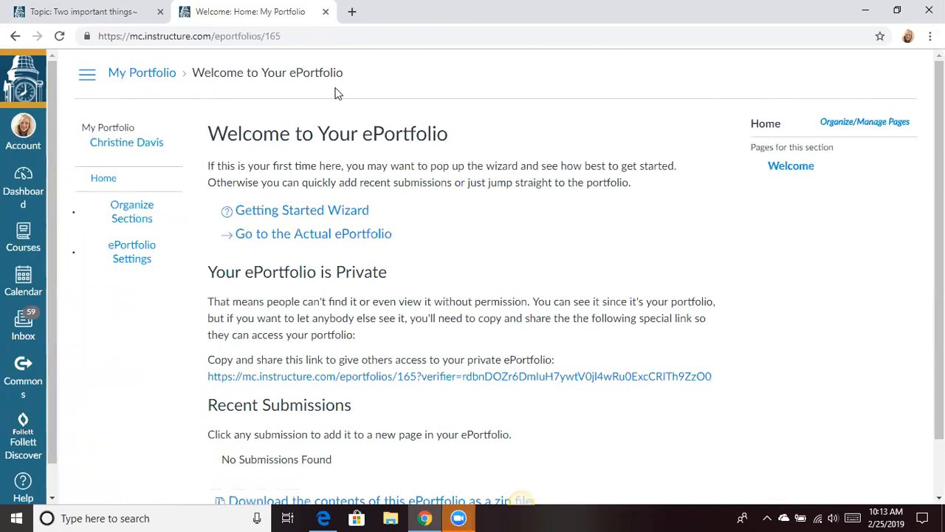
Step: Open the Home section's Welcome page for editing and replace its placeholder text with "Welcome to my ePortfolio!"
{"action": "left_click", "coordinate": [104, 181]}
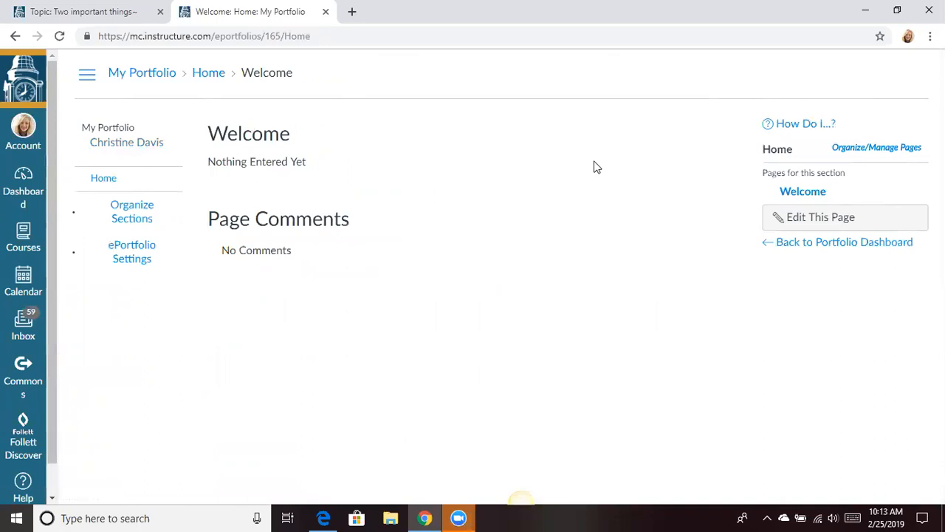
{"action": "left_click", "coordinate": [851, 218]}
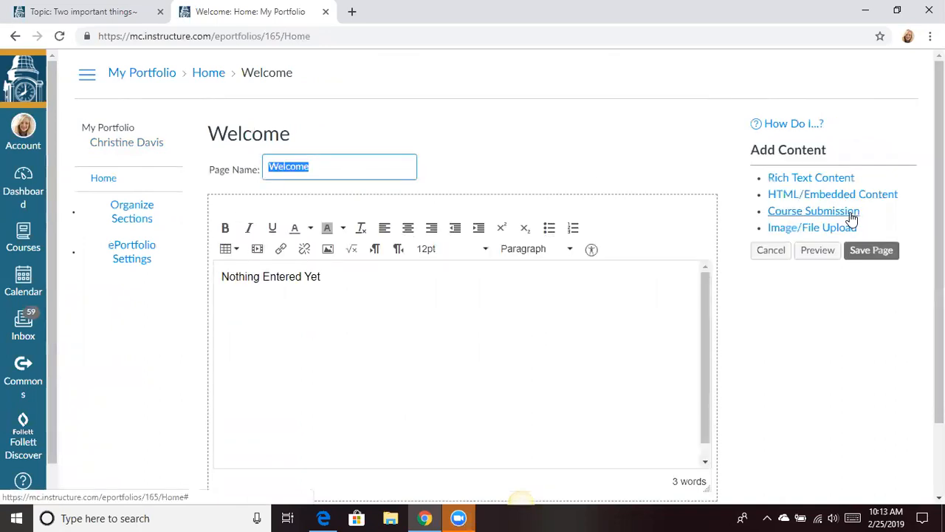
{"action": "triple_click", "coordinate": [310, 288]}
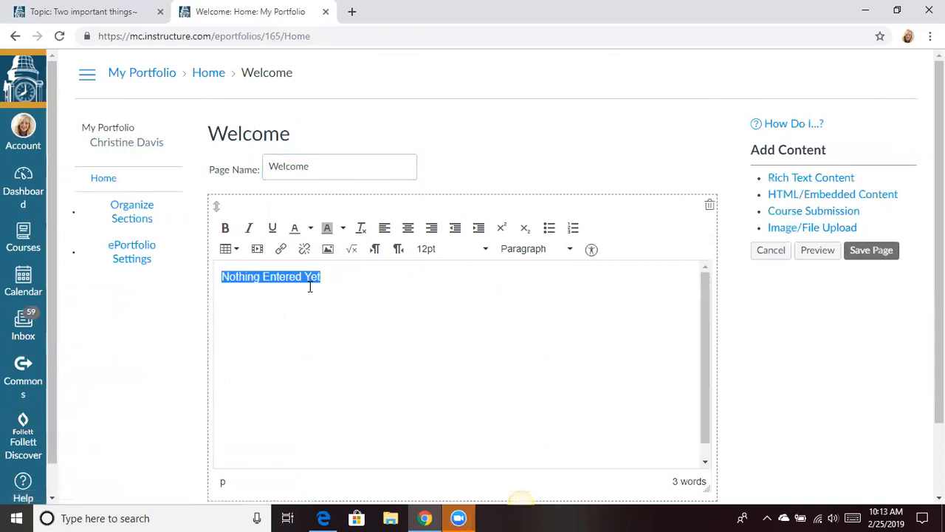
{"action": "type", "text": "Welcome to "}
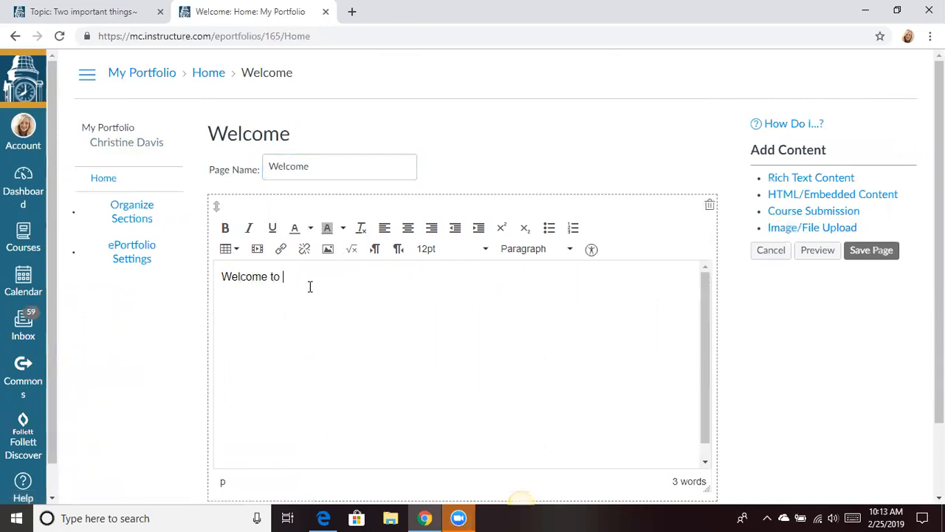
{"action": "type", "text": "my ePortfolio!"}
{"action": "scroll", "coordinate": [838, 458], "scroll_direction": "down", "scroll_amount": 2}
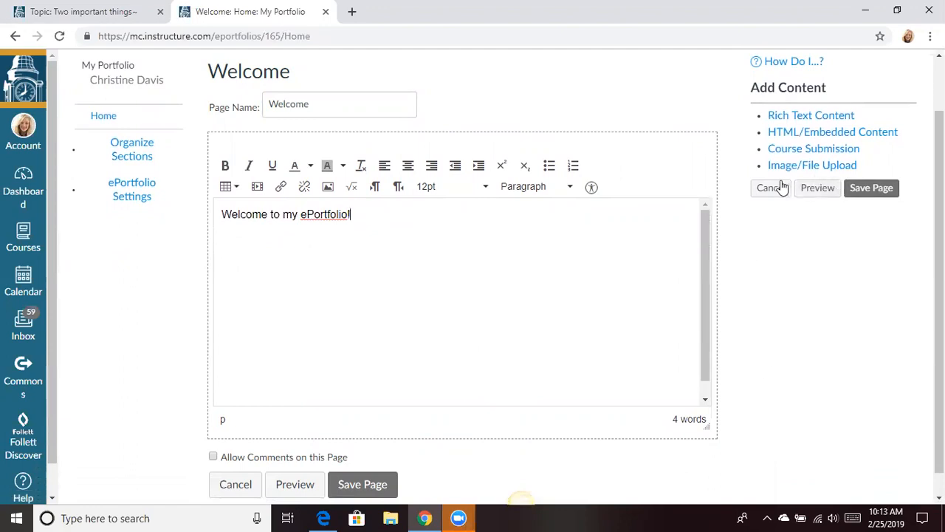
Step: Start inserting an image after the welcome text and search Flickr's Creative Commons images for "technology"
{"action": "left_click", "coordinate": [329, 187]}
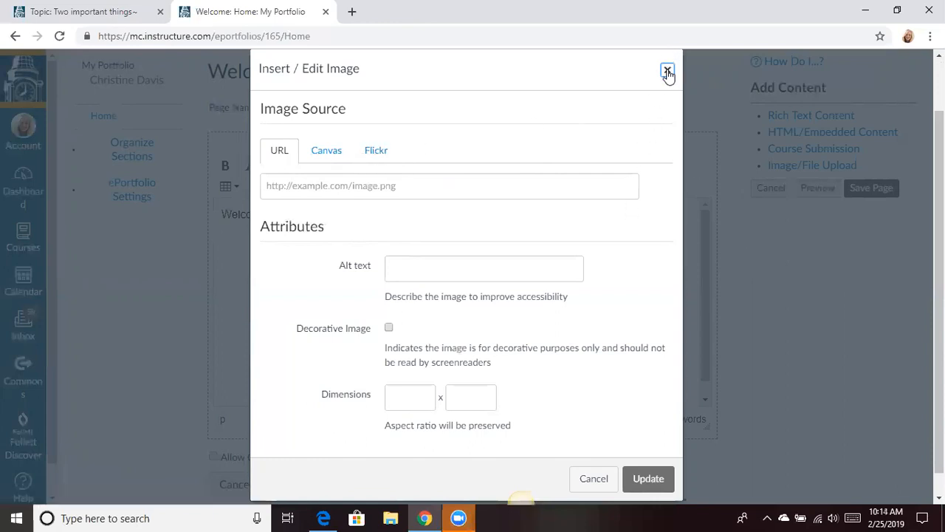
{"action": "left_click", "coordinate": [375, 152]}
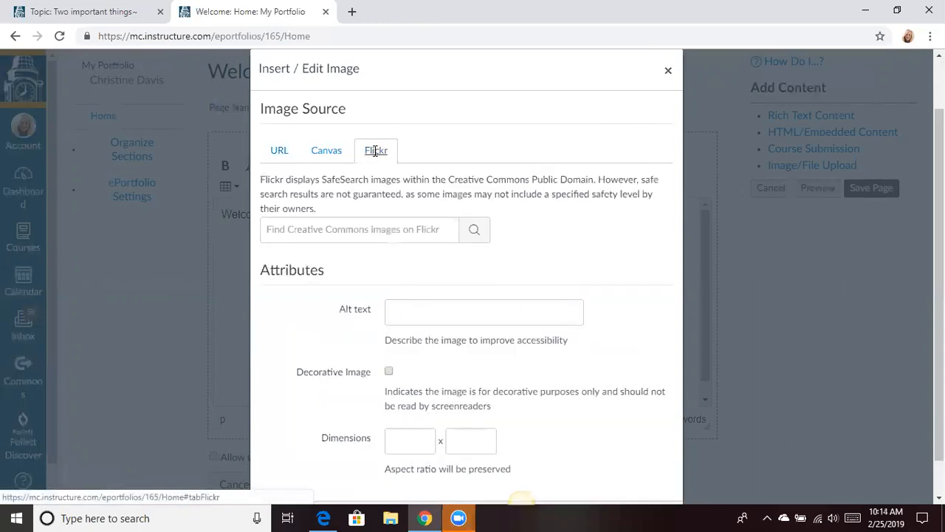
{"action": "left_click", "coordinate": [299, 231]}
{"action": "type", "text": "technology"}
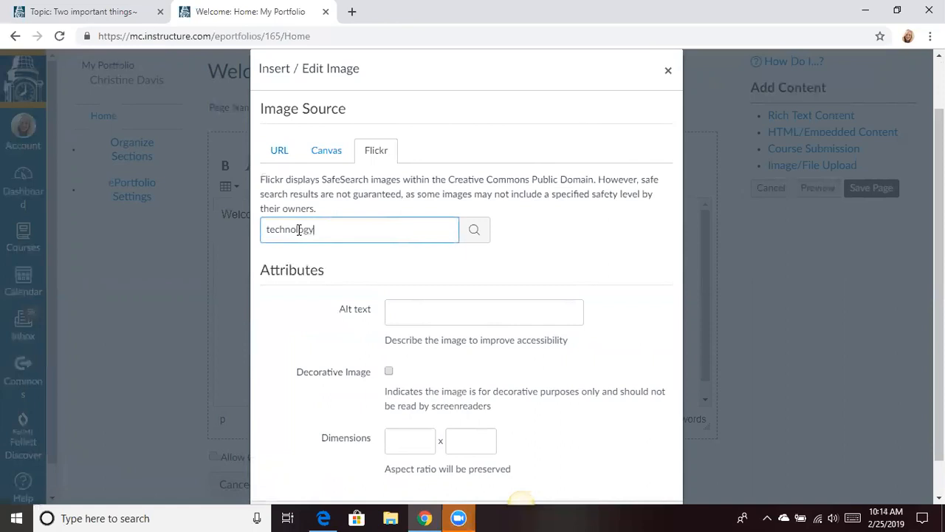
{"action": "key", "text": "Return"}
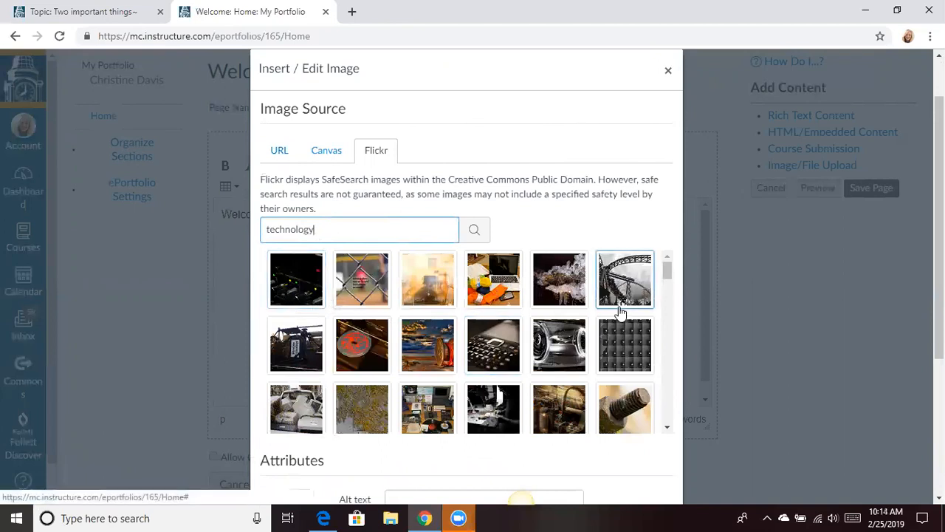
Step: Insert the Flickr image "Old Technology" at 500 x 375 into the Welcome page and save the page
{"action": "scroll", "coordinate": [619, 312], "scroll_direction": "down", "scroll_amount": 3}
{"action": "scroll", "coordinate": [619, 312], "scroll_direction": "up", "scroll_amount": 2}
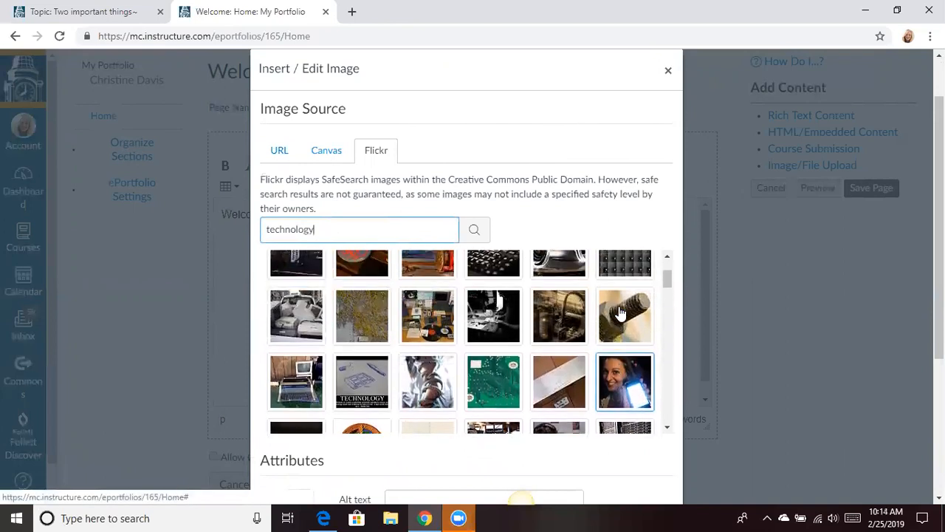
{"action": "left_click", "coordinate": [436, 326]}
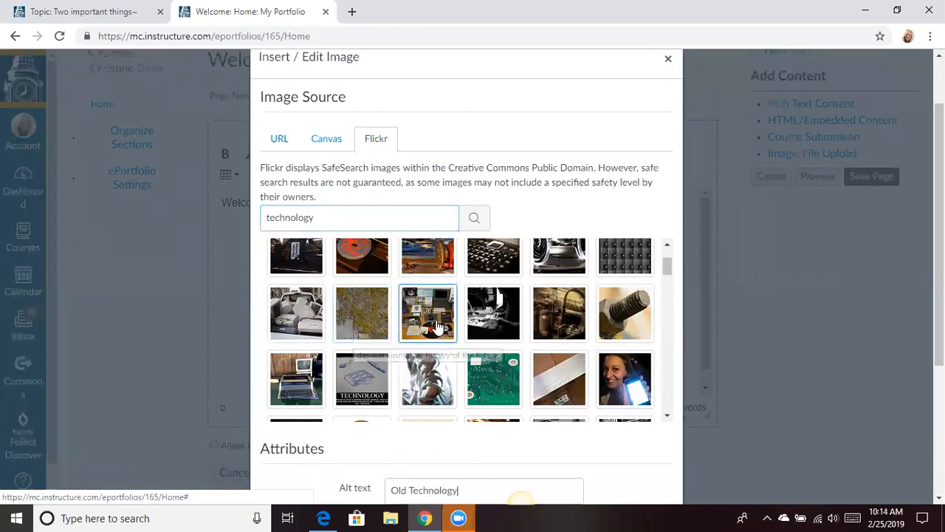
{"action": "scroll", "coordinate": [622, 449], "scroll_direction": "down", "scroll_amount": 2}
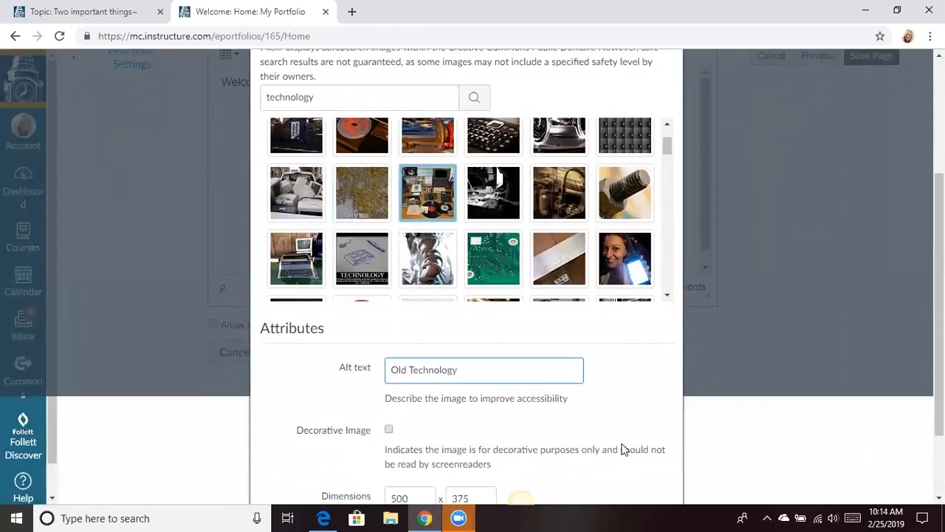
{"action": "scroll", "coordinate": [623, 448], "scroll_direction": "down", "scroll_amount": 2}
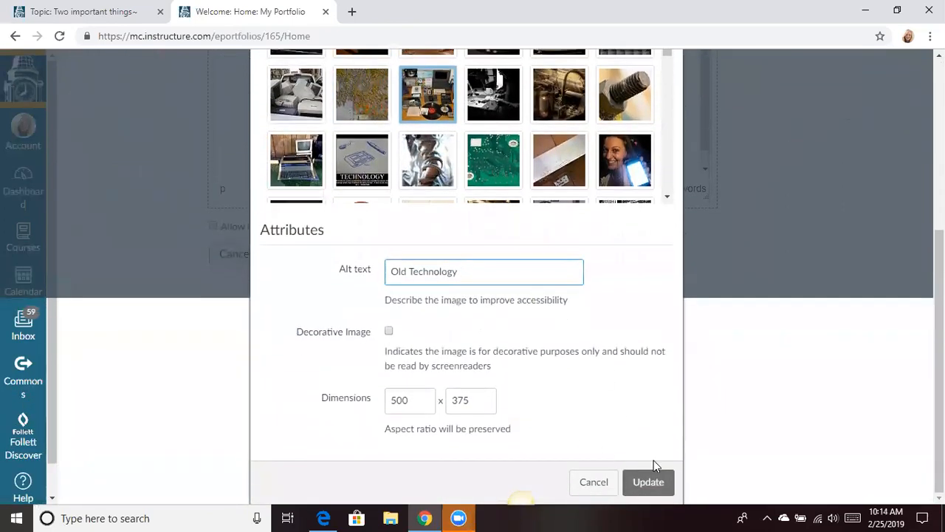
{"action": "left_click", "coordinate": [650, 480]}
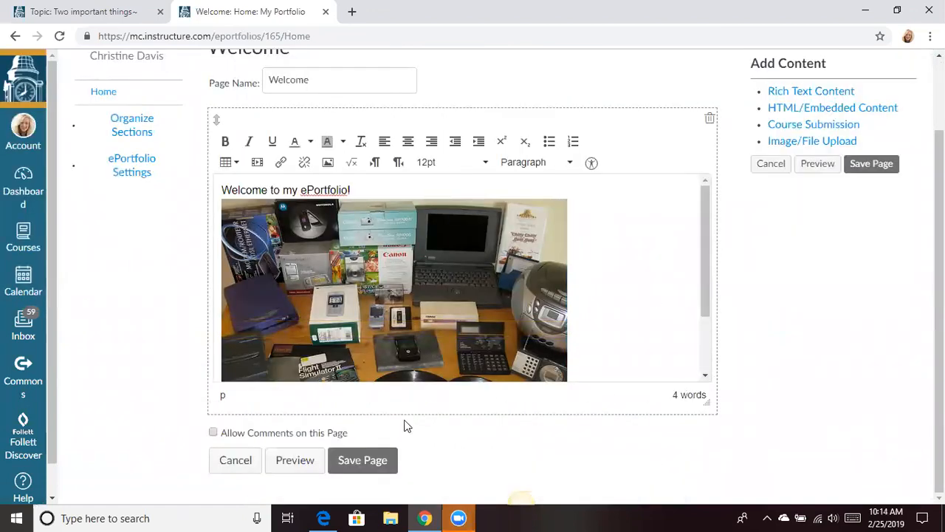
{"action": "left_click", "coordinate": [361, 470]}
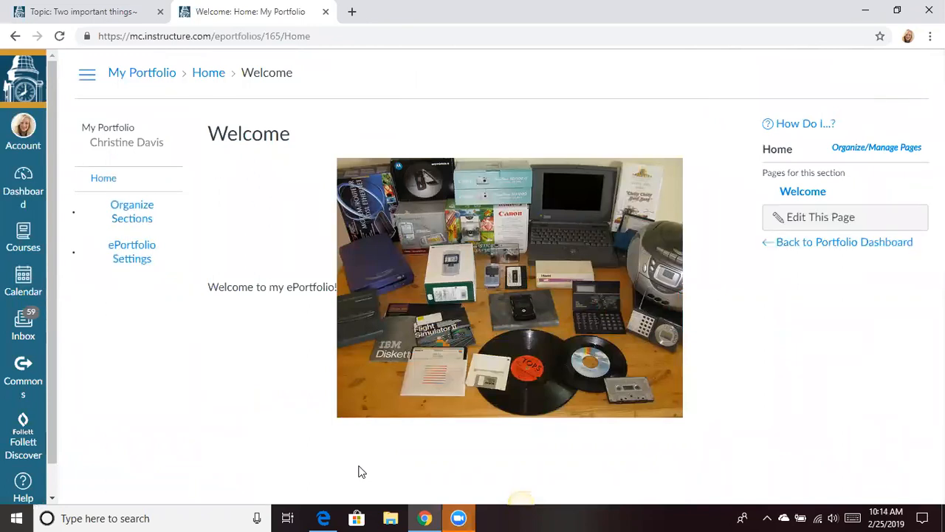
Step: Put the Welcome page's image below its text and add the uploaded picture 2015-02-20.jpg as a file section, saving the page
{"action": "left_click", "coordinate": [791, 214]}
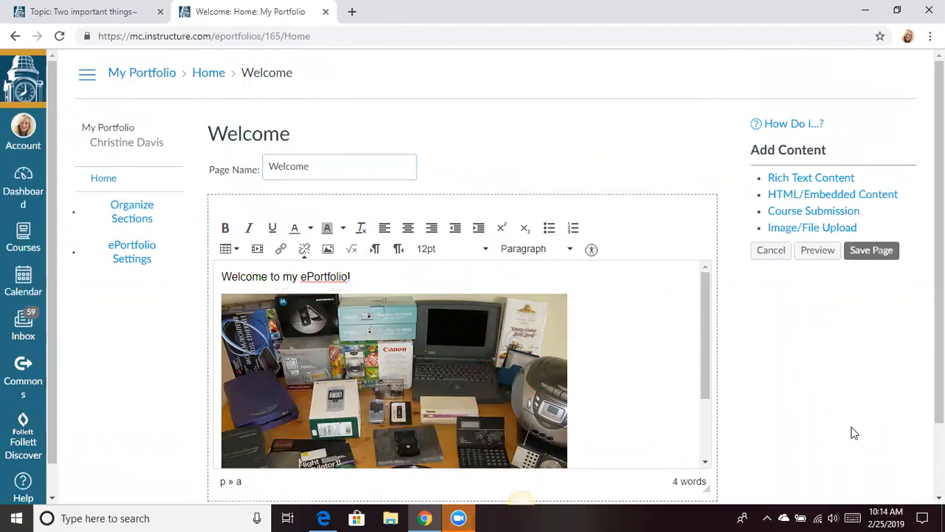
{"action": "scroll", "coordinate": [855, 433], "scroll_direction": "down", "scroll_amount": 1}
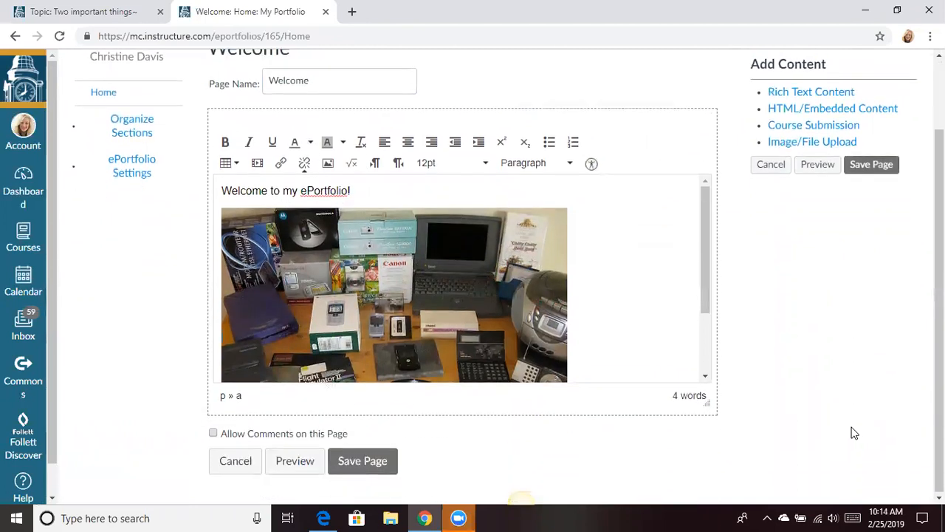
{"action": "left_click", "coordinate": [791, 147]}
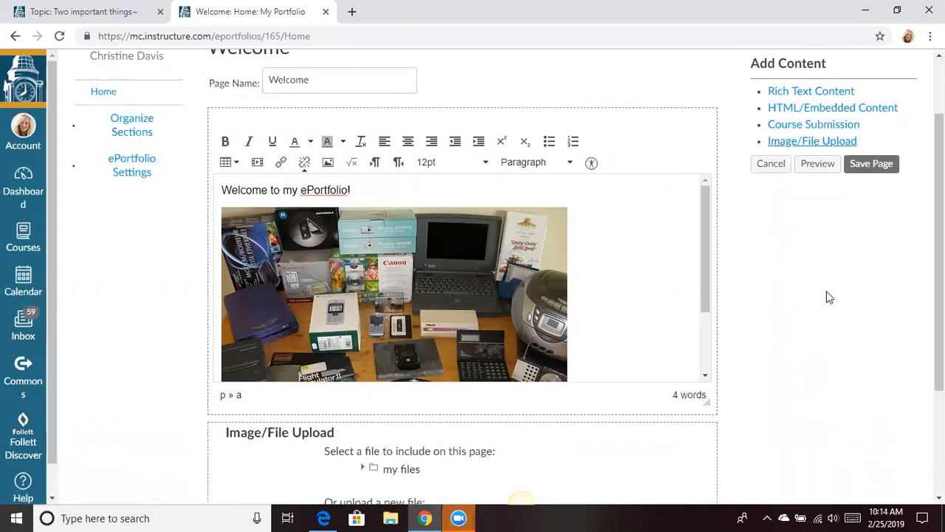
{"action": "scroll", "coordinate": [828, 292], "scroll_direction": "down", "scroll_amount": 2}
{"action": "left_click", "coordinate": [375, 356]}
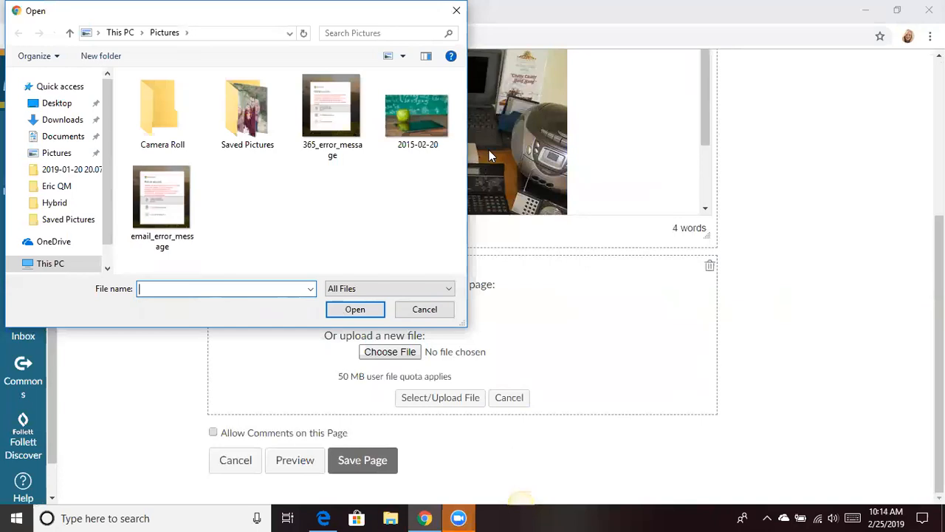
{"action": "left_click", "coordinate": [435, 133]}
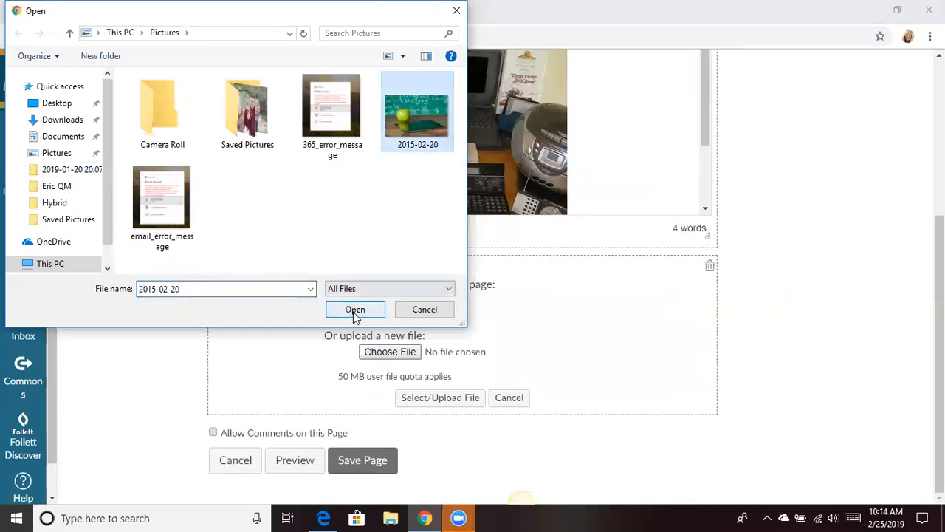
{"action": "left_click", "coordinate": [353, 311]}
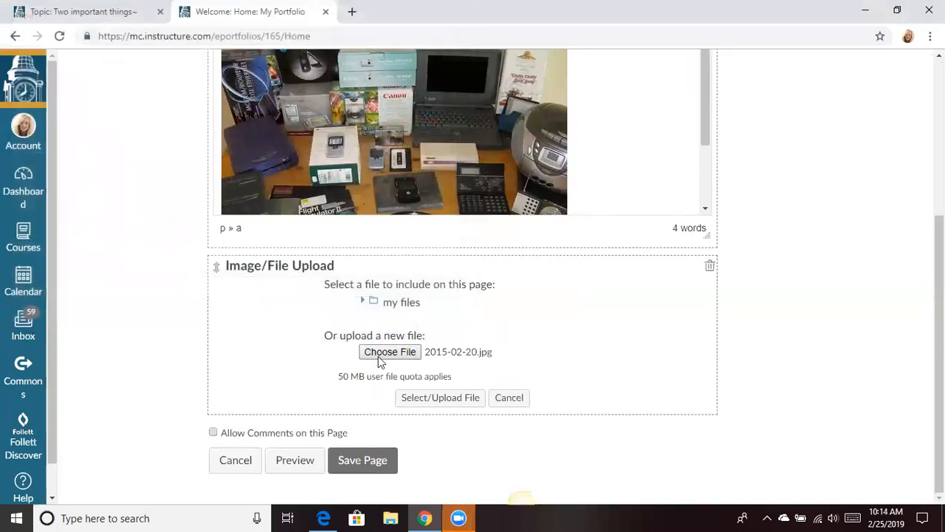
{"action": "left_click", "coordinate": [427, 399]}
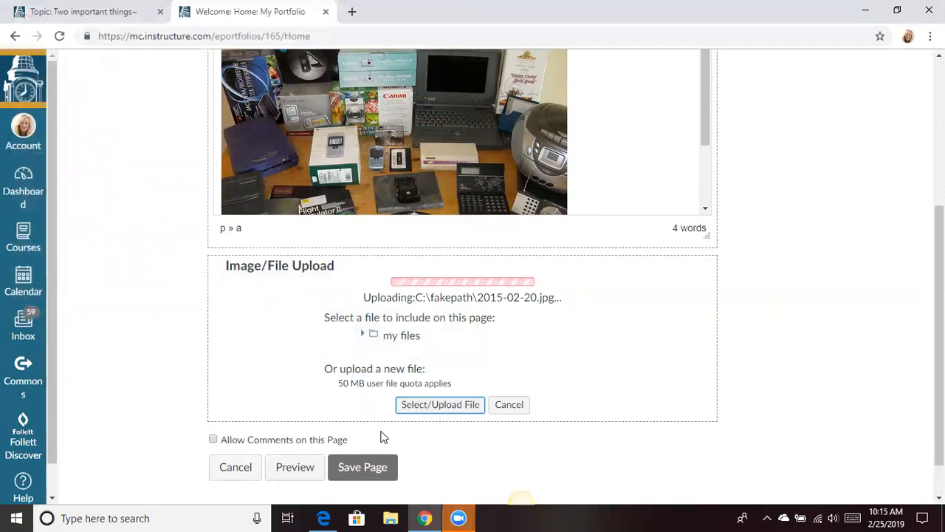
{"action": "left_click", "coordinate": [384, 460]}
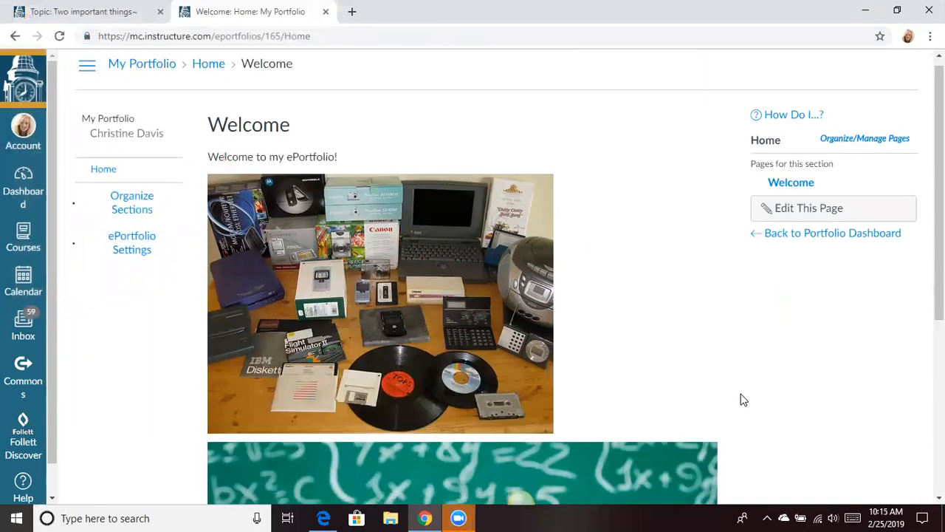
Step: Review the saved Welcome page from its text down through both images
{"action": "scroll", "coordinate": [744, 399], "scroll_direction": "down", "scroll_amount": 4}
{"action": "scroll", "coordinate": [744, 399], "scroll_direction": "up", "scroll_amount": 3}
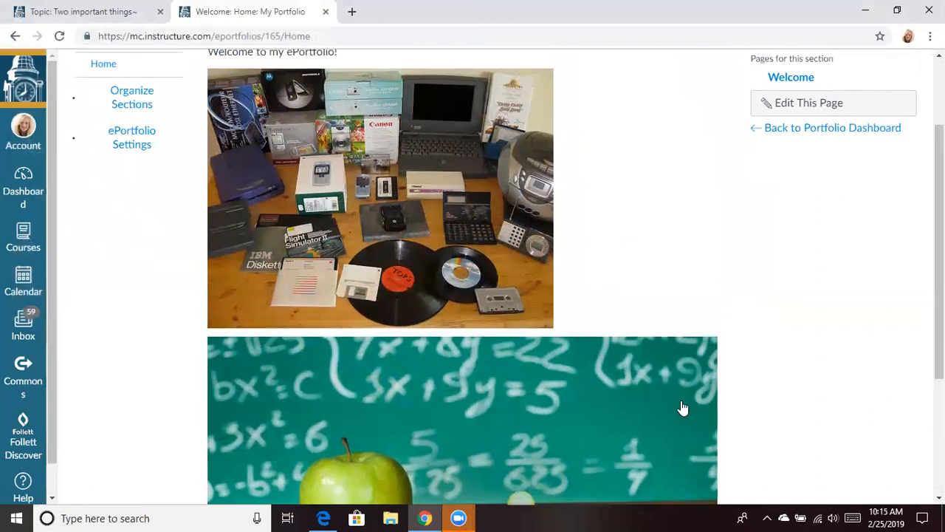
{"action": "scroll", "coordinate": [676, 412], "scroll_direction": "up", "scroll_amount": 2}
{"action": "scroll", "coordinate": [678, 411], "scroll_direction": "up", "scroll_amount": 1}
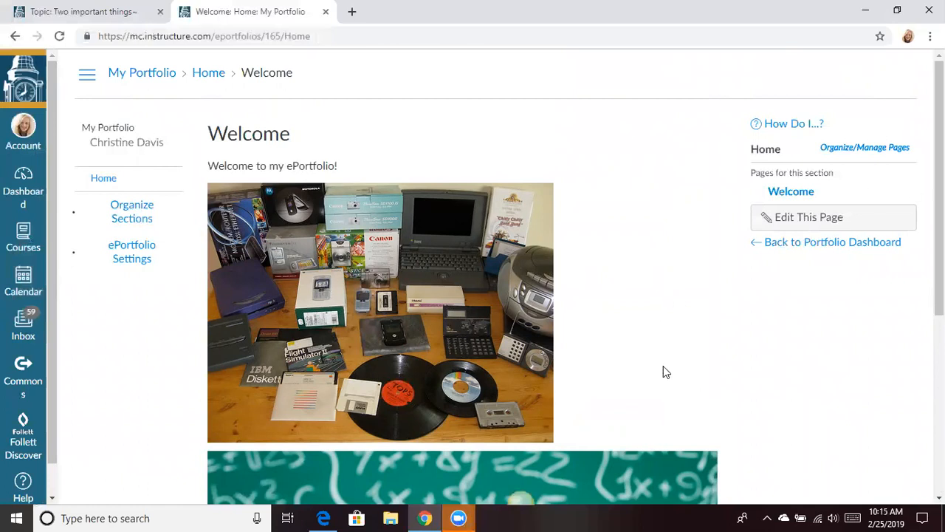
{"action": "scroll", "coordinate": [664, 384], "scroll_direction": "down", "scroll_amount": 3}
{"action": "scroll", "coordinate": [664, 384], "scroll_direction": "up", "scroll_amount": 3}
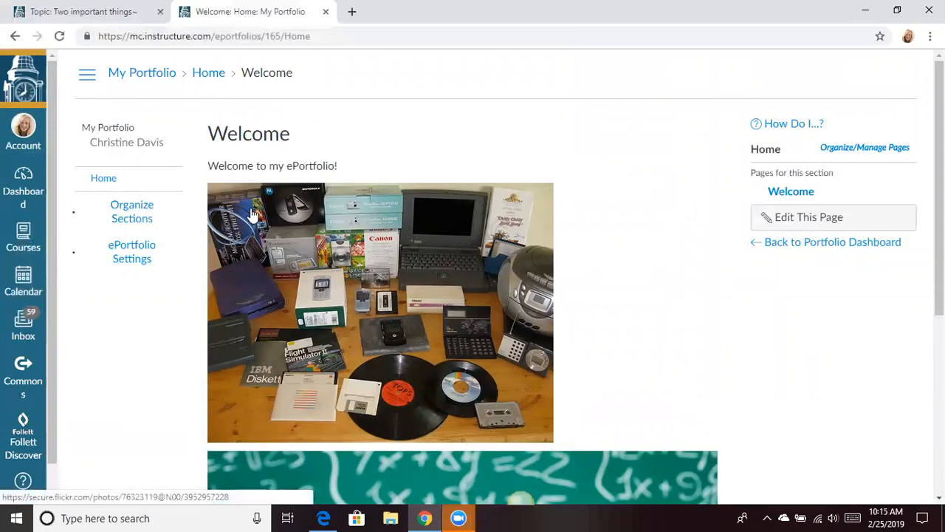
Step: Organize the portfolio's sections and add a new section named TIP Model below Home
{"action": "left_click", "coordinate": [147, 214]}
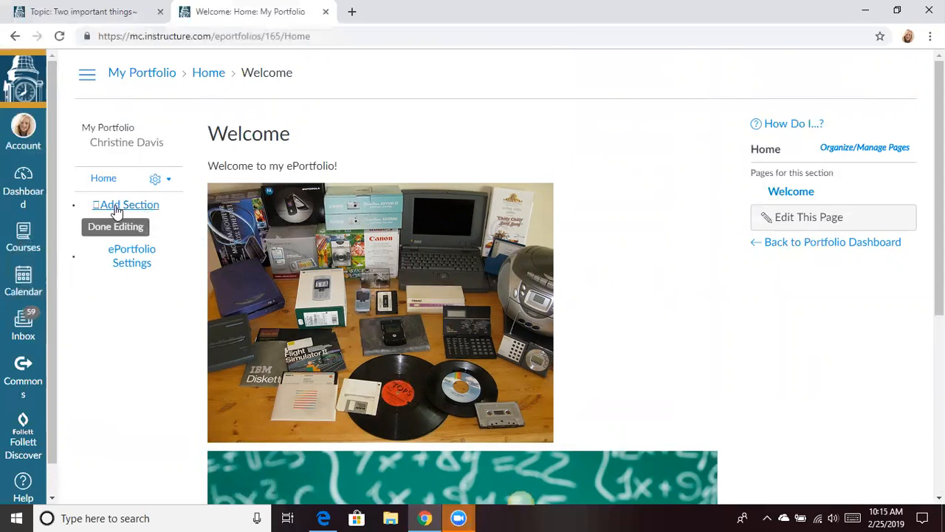
{"action": "left_click", "coordinate": [122, 206]}
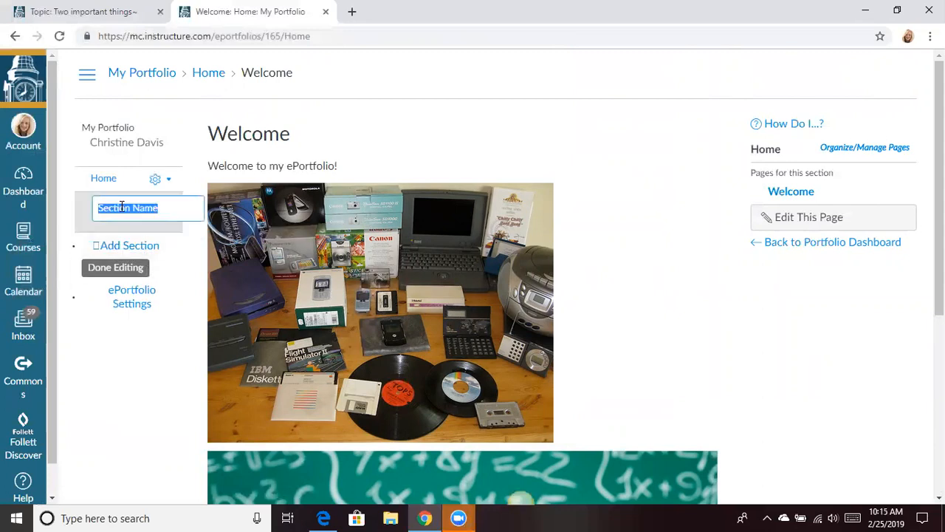
{"action": "type", "text": "TIP"}
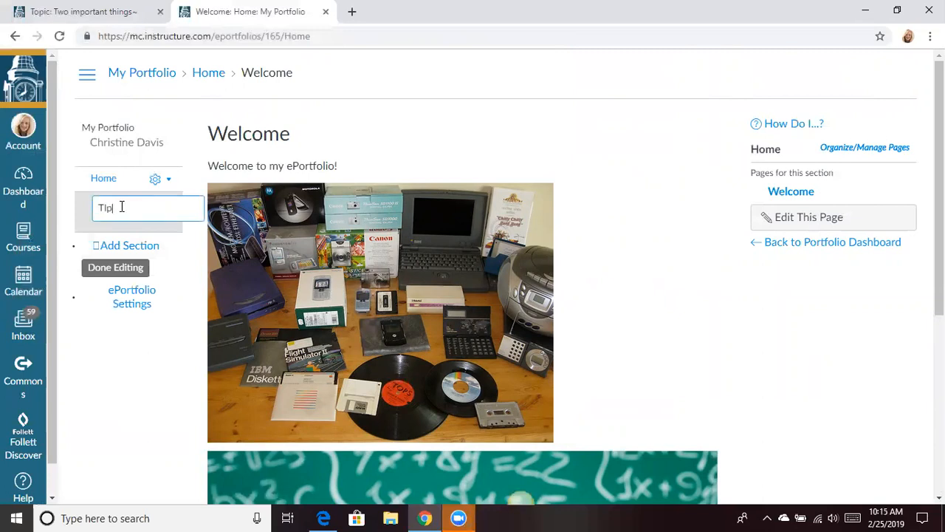
{"action": "type", "text": " Model"}
{"action": "key", "text": "Return"}
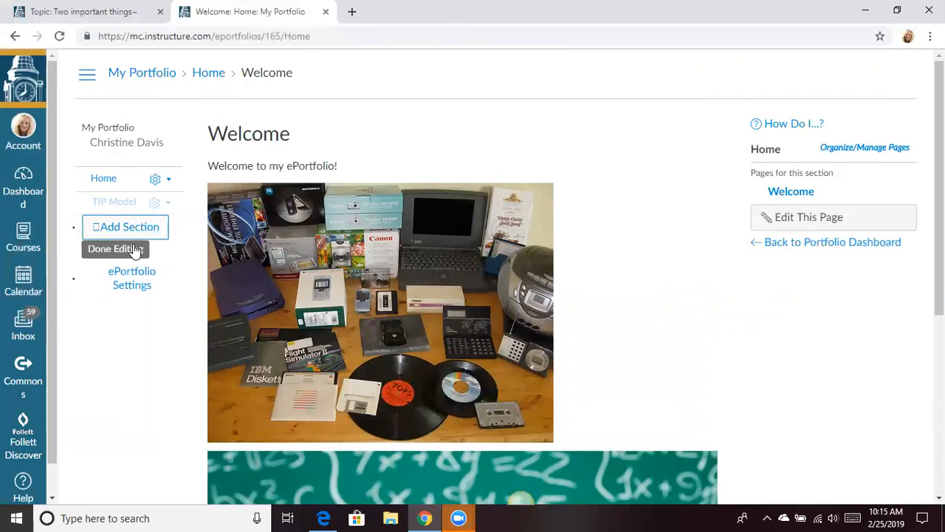
Step: Add two more portfolio sections named Newsletter and Web Quest, and finish organizing the sections
{"action": "left_click", "coordinate": [110, 226]}
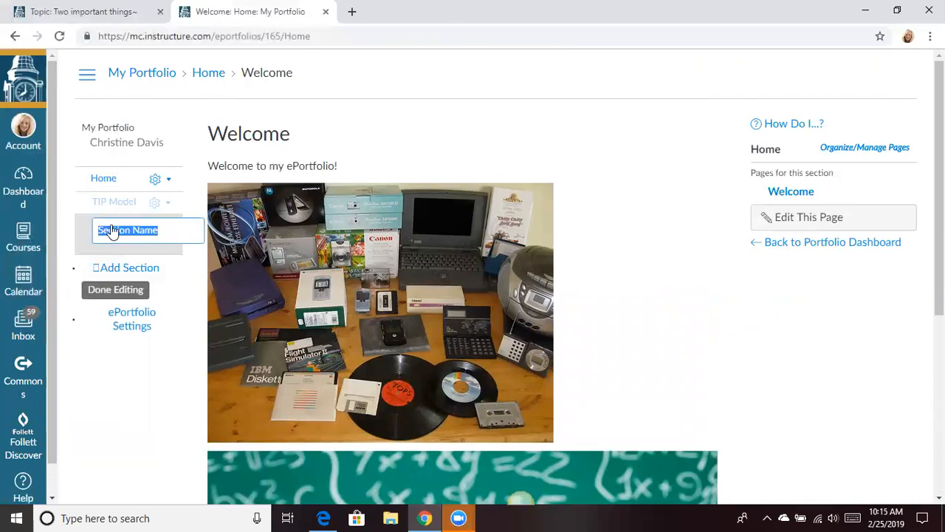
{"action": "type", "text": "Newsletter"}
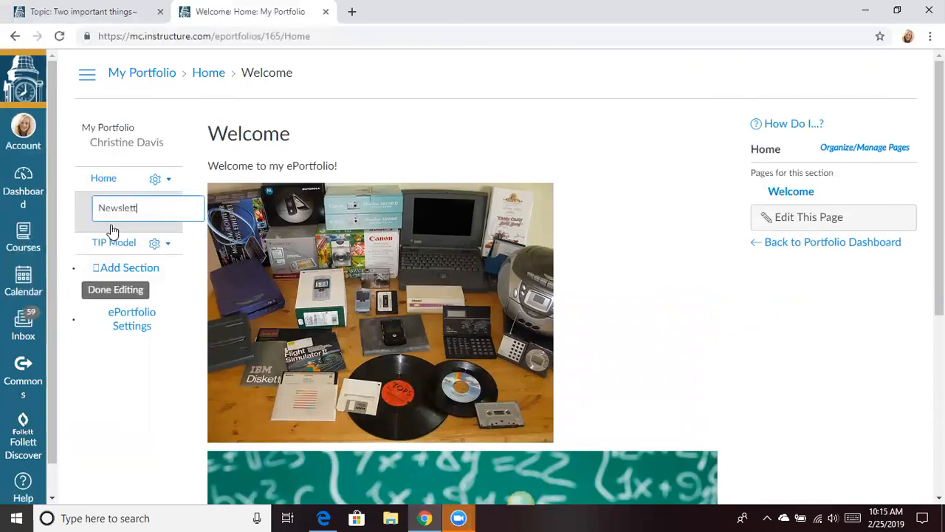
{"action": "left_click", "coordinate": [120, 267]}
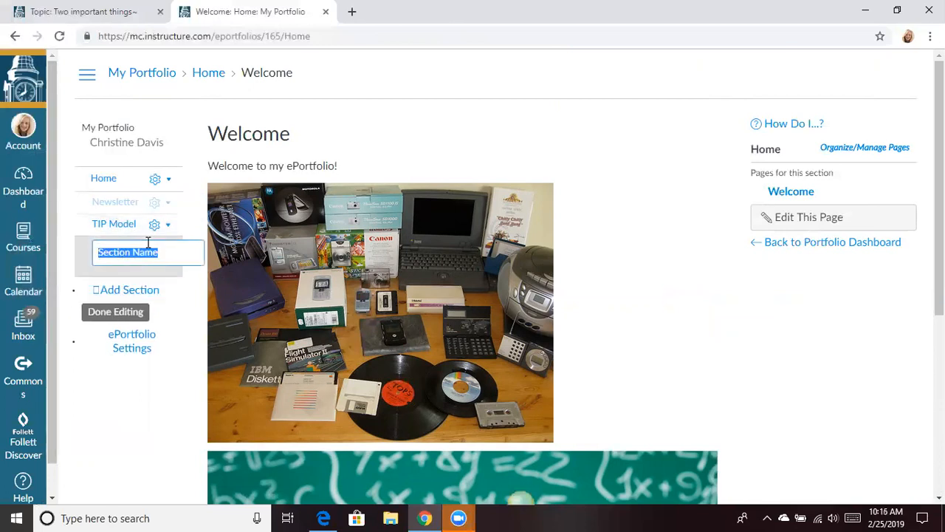
{"action": "type", "text": "Web Quest"}
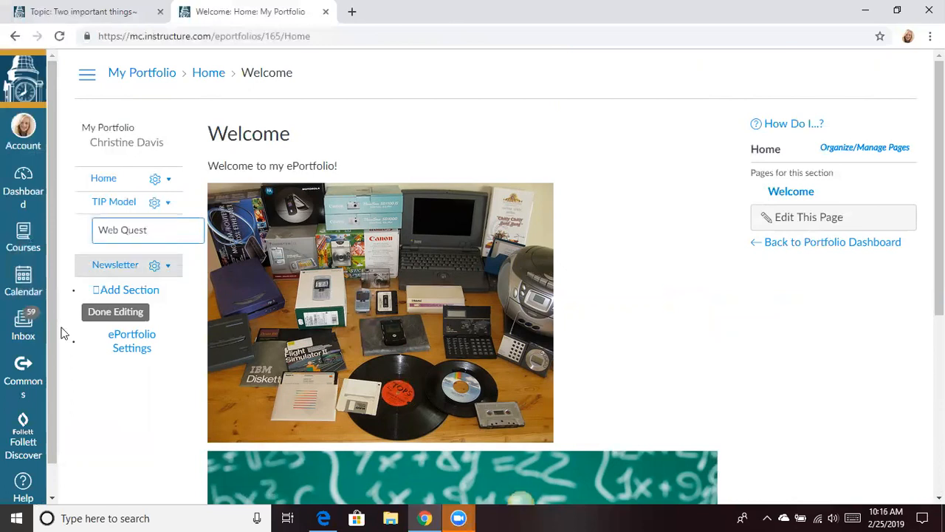
{"action": "left_click", "coordinate": [133, 316]}
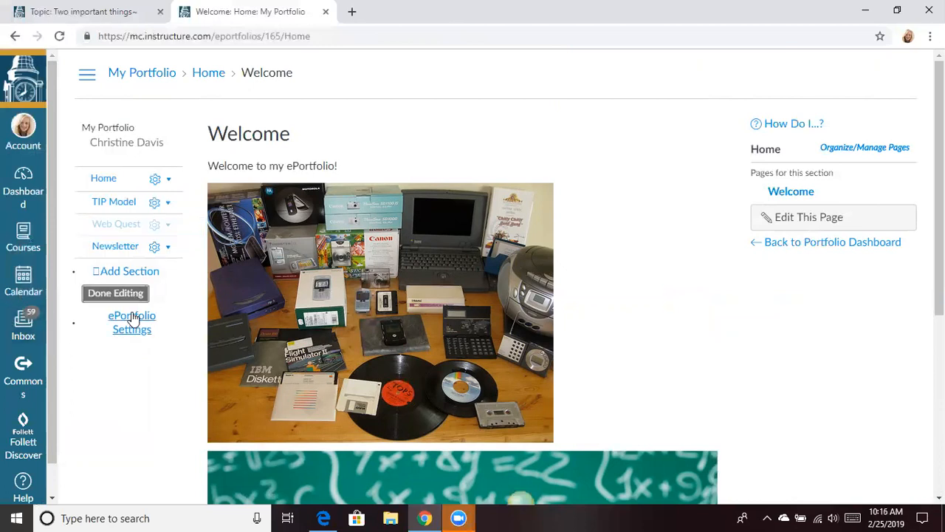
{"action": "left_click", "coordinate": [112, 294]}
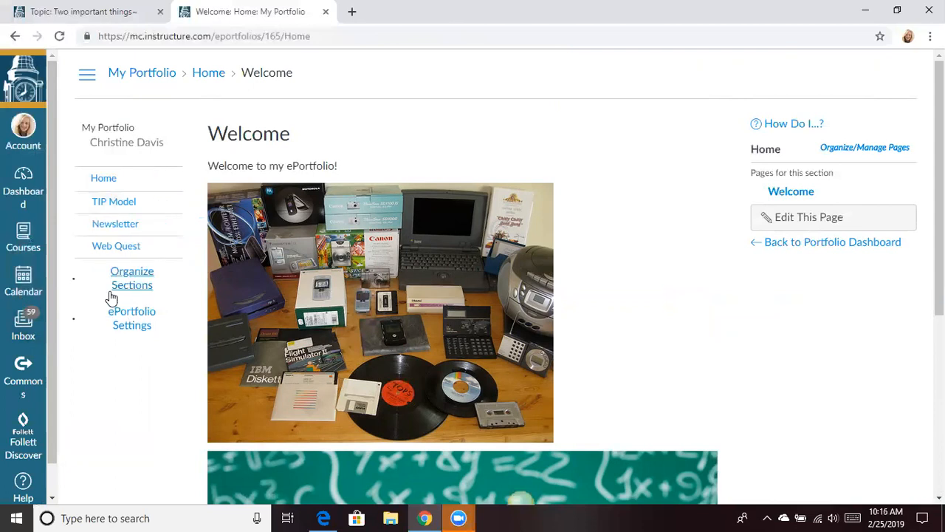
Step: Rename the TIP Model section's new page as TIP Model Sample and save it
{"action": "left_click", "coordinate": [108, 214]}
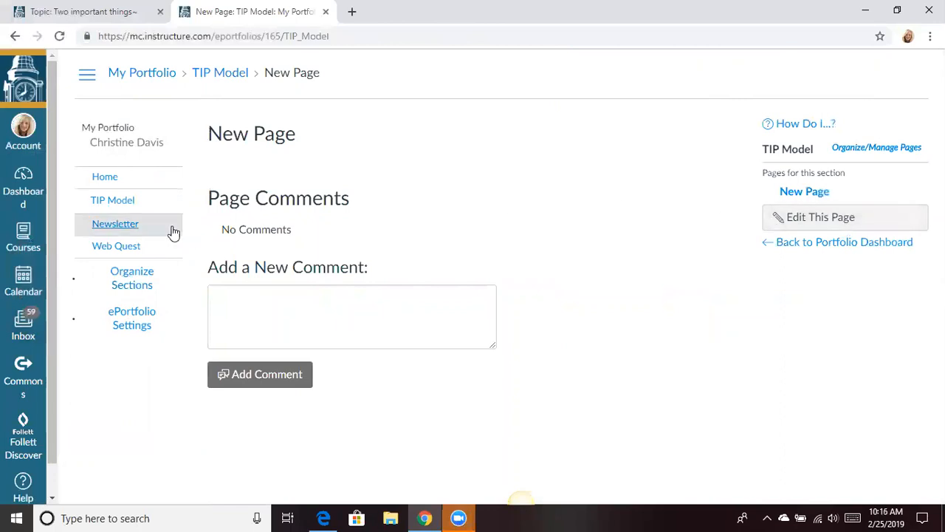
{"action": "left_click", "coordinate": [840, 232]}
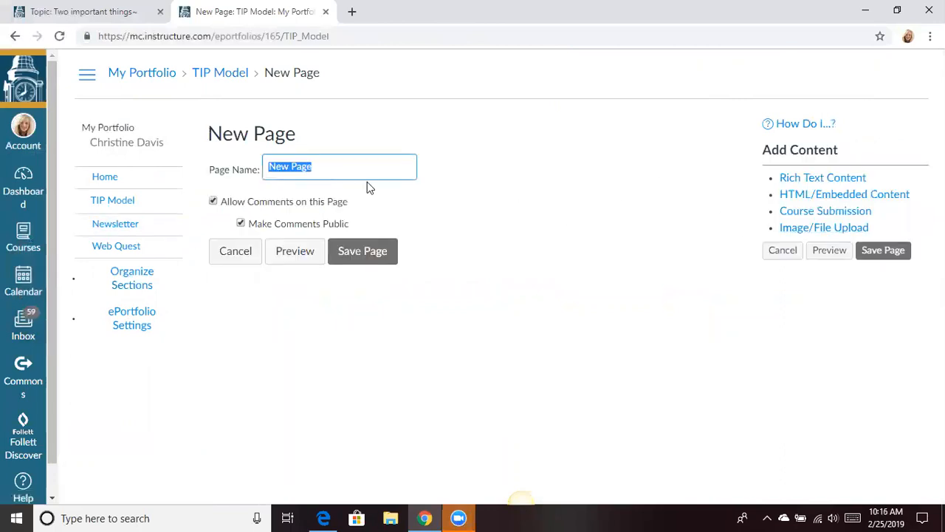
{"action": "type", "text": "TIP Model Sample"}
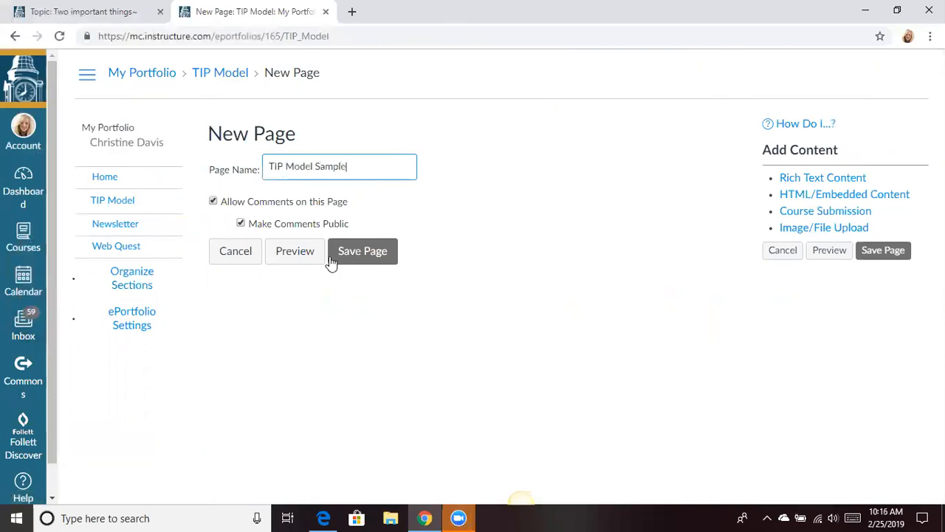
{"action": "left_click", "coordinate": [362, 253]}
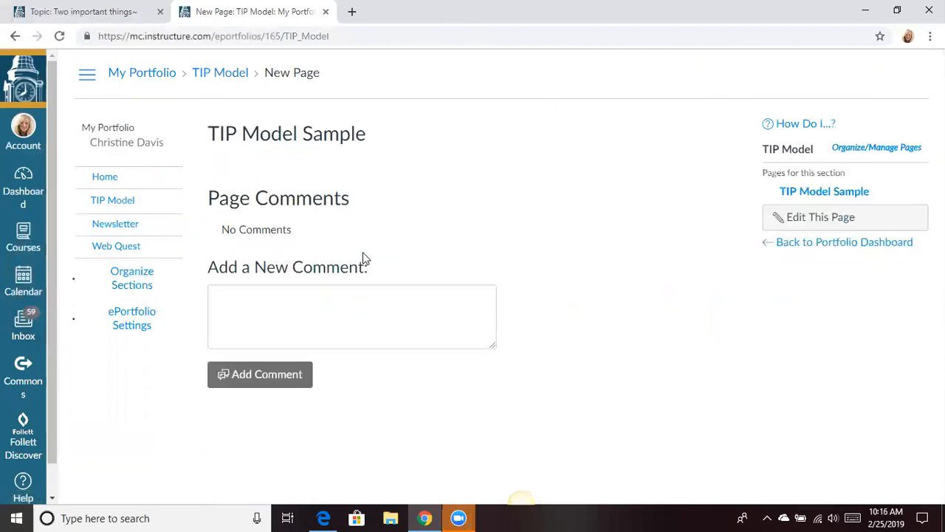
Step: Upload the picture 2015-02-20 to the TIP Model Sample page as an image/file section and save the page
{"action": "left_click", "coordinate": [831, 217]}
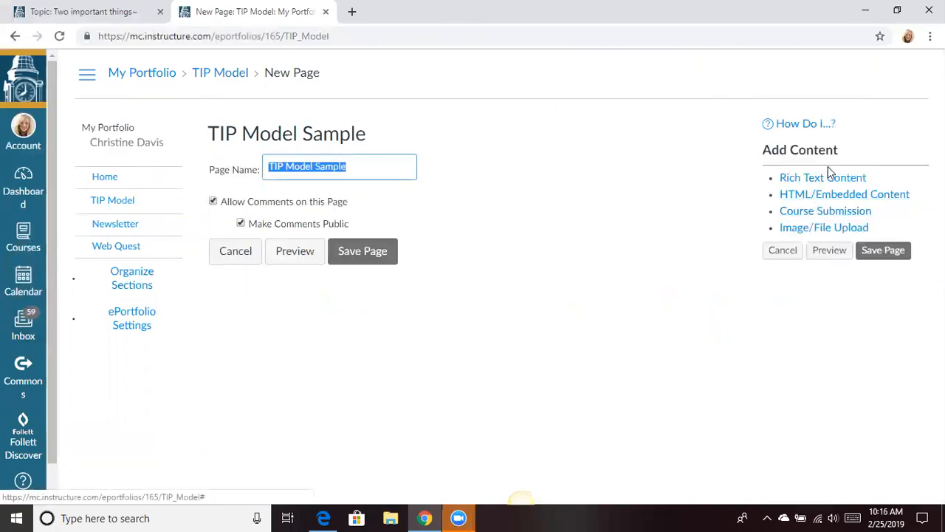
{"action": "left_click", "coordinate": [833, 231]}
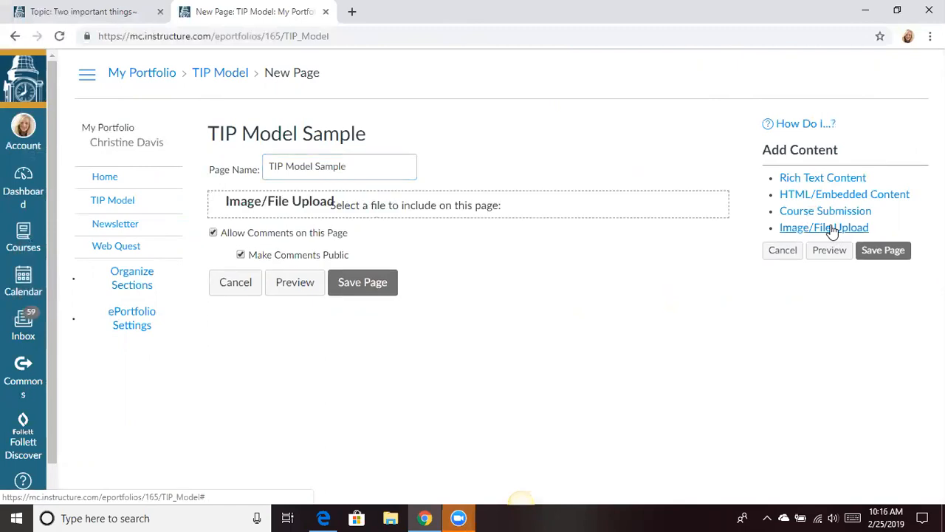
{"action": "left_click", "coordinate": [395, 291]}
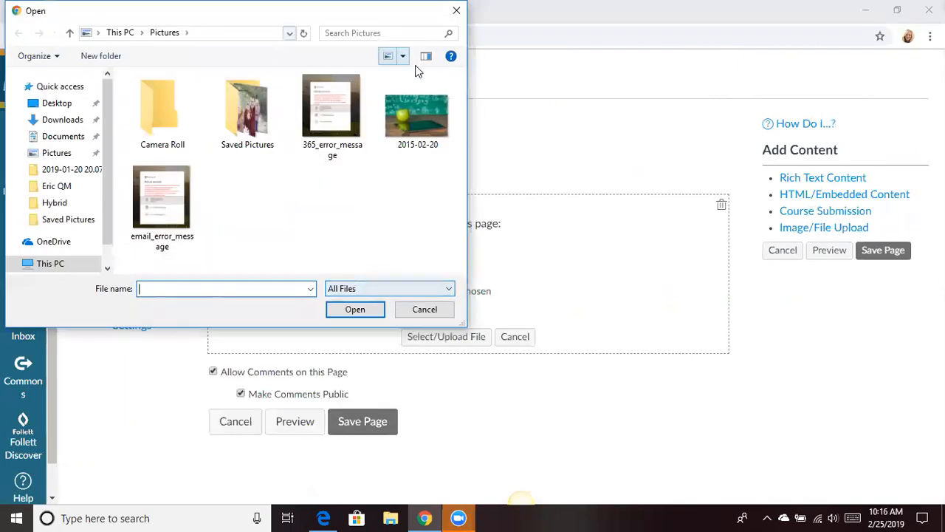
{"action": "left_click", "coordinate": [406, 124]}
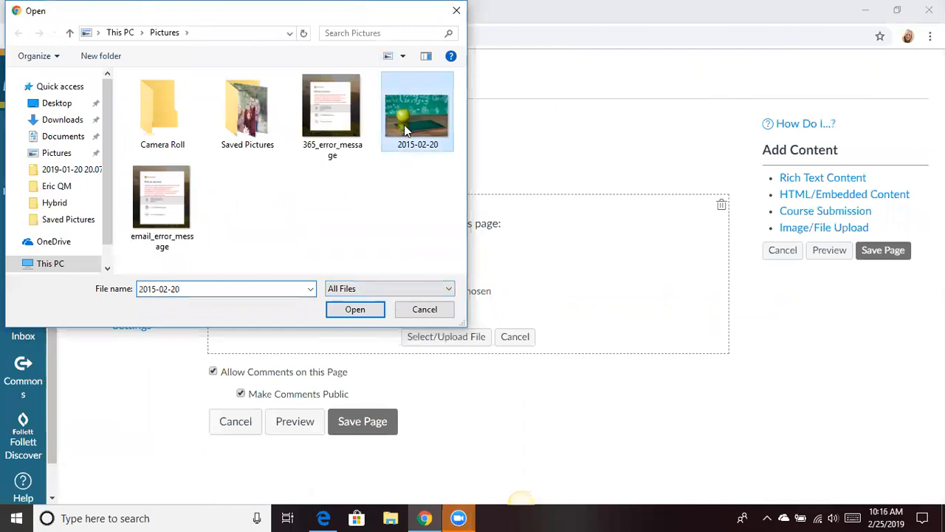
{"action": "left_click", "coordinate": [353, 310]}
{"action": "left_click", "coordinate": [418, 340]}
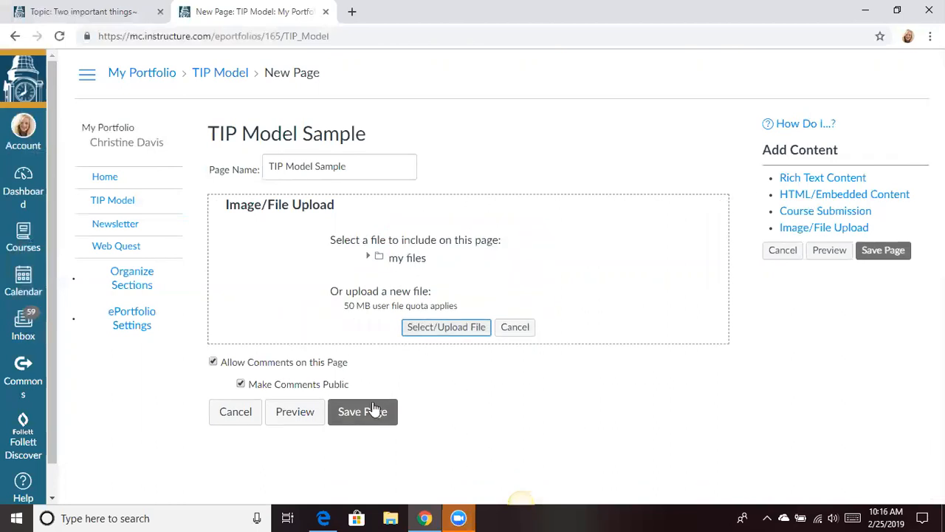
{"action": "left_click", "coordinate": [375, 409]}
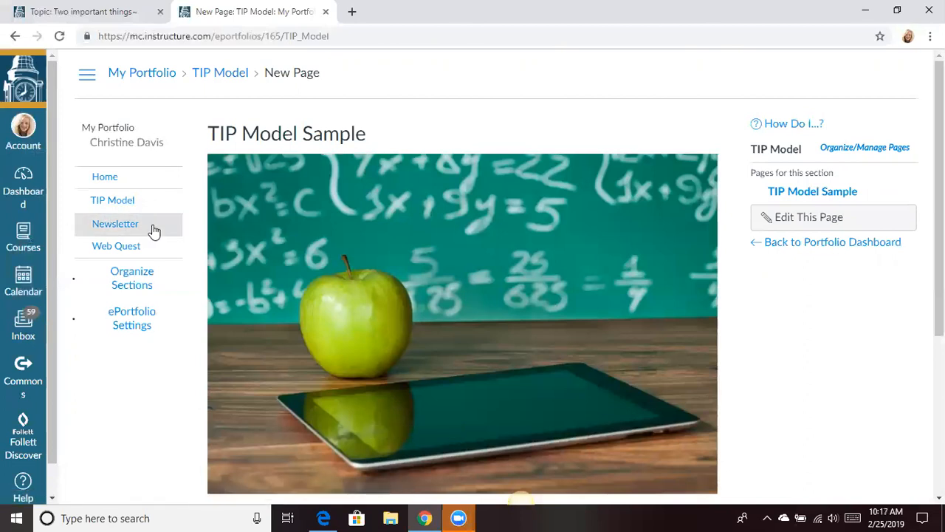
Step: Return to the Home section, open the portfolio's overview page and view the copying options for its private sharing link
{"action": "left_click", "coordinate": [104, 183]}
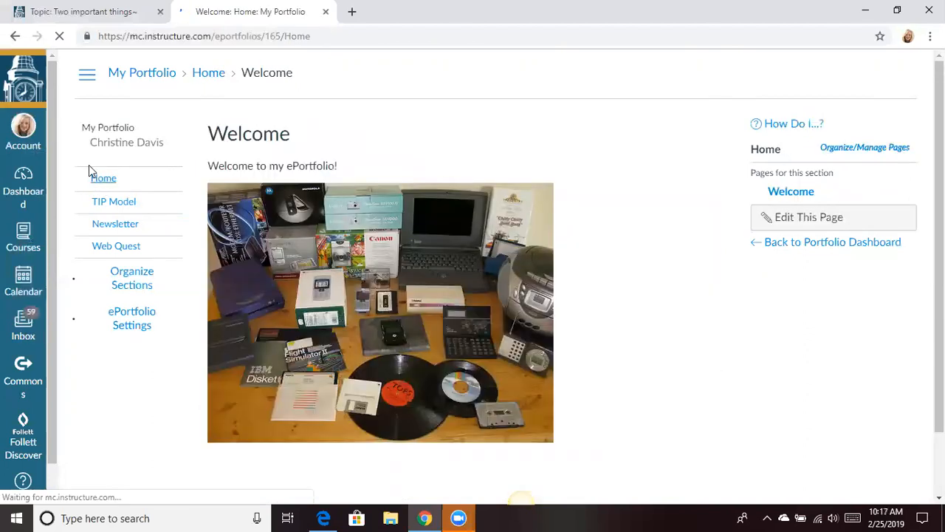
{"action": "left_click", "coordinate": [158, 81]}
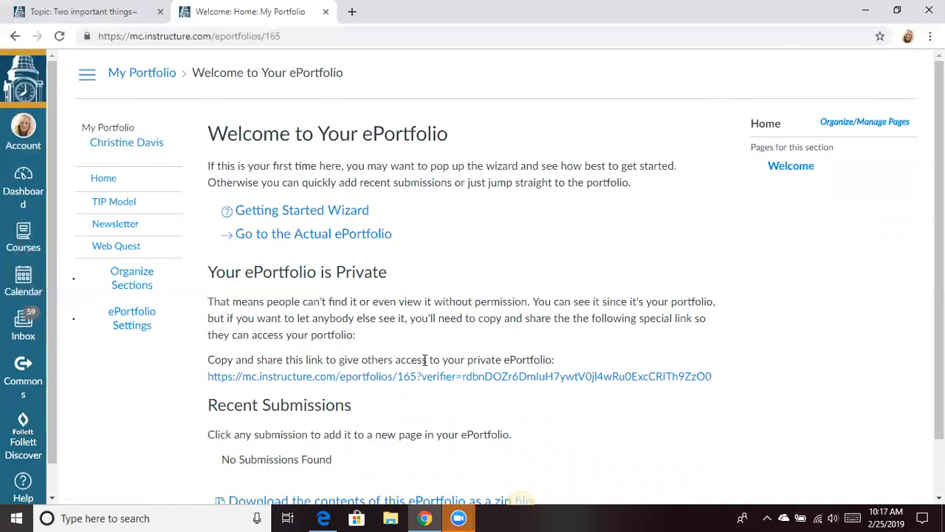
{"action": "right_click", "coordinate": [413, 378]}
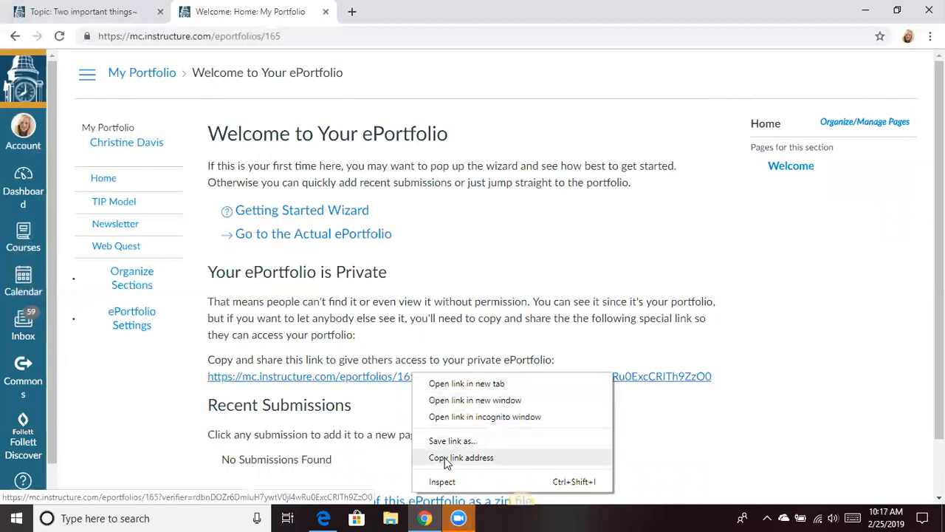
{"action": "left_click", "coordinate": [735, 415]}
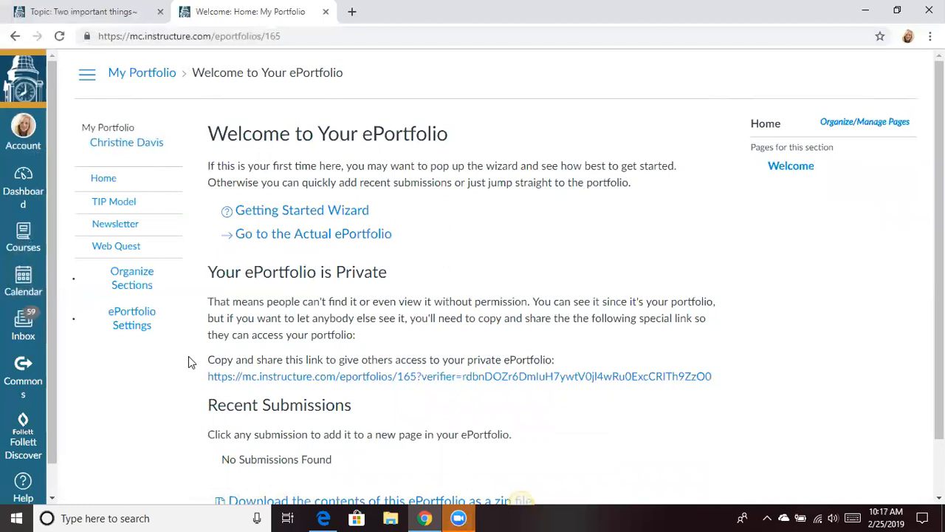
Step: Read the Getting Started Wizard's topics on portfolio sections, section pages and adding submissions, and close the wizard
{"action": "scroll", "coordinate": [16, 317], "scroll_direction": "down", "scroll_amount": 1}
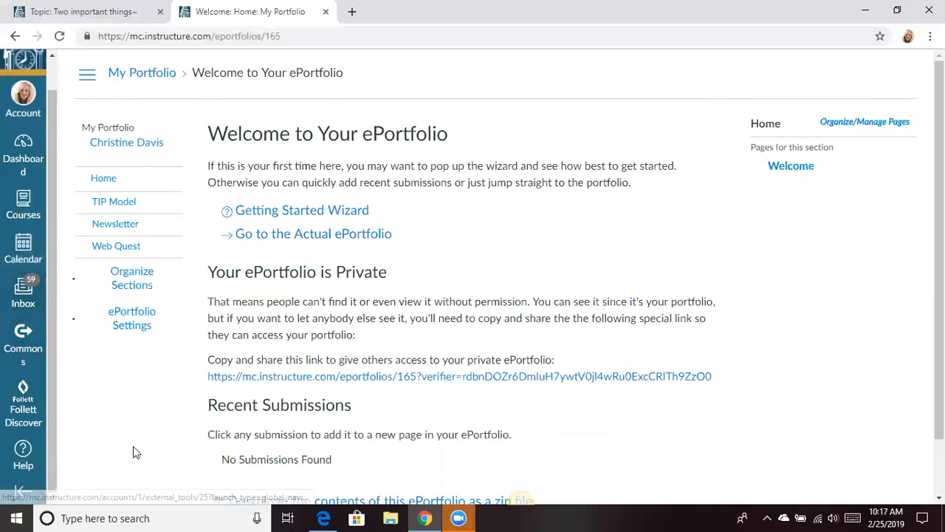
{"action": "scroll", "coordinate": [133, 446], "scroll_direction": "down", "scroll_amount": 1}
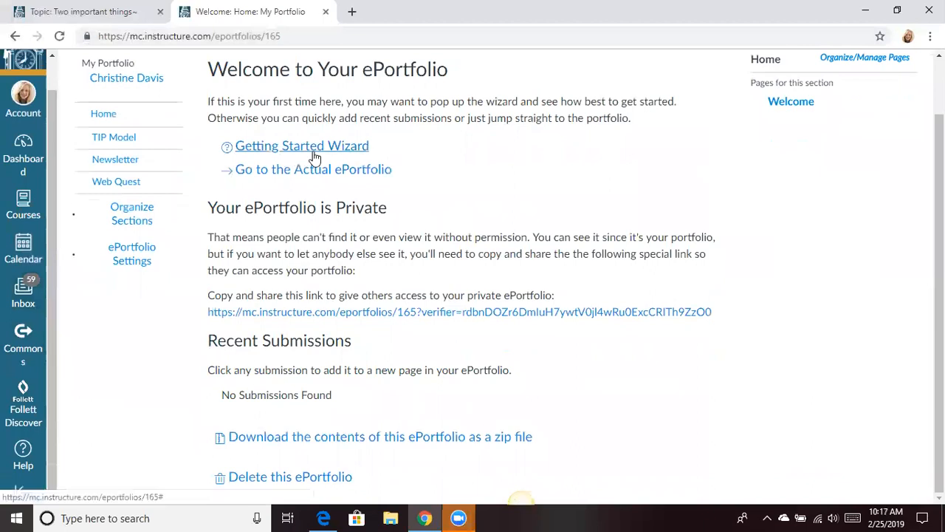
{"action": "left_click", "coordinate": [307, 151]}
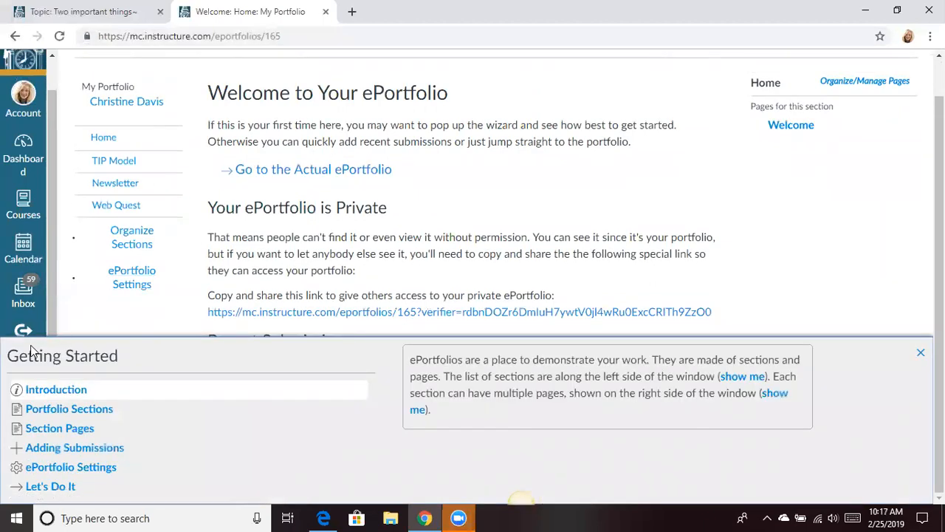
{"action": "left_click", "coordinate": [34, 412]}
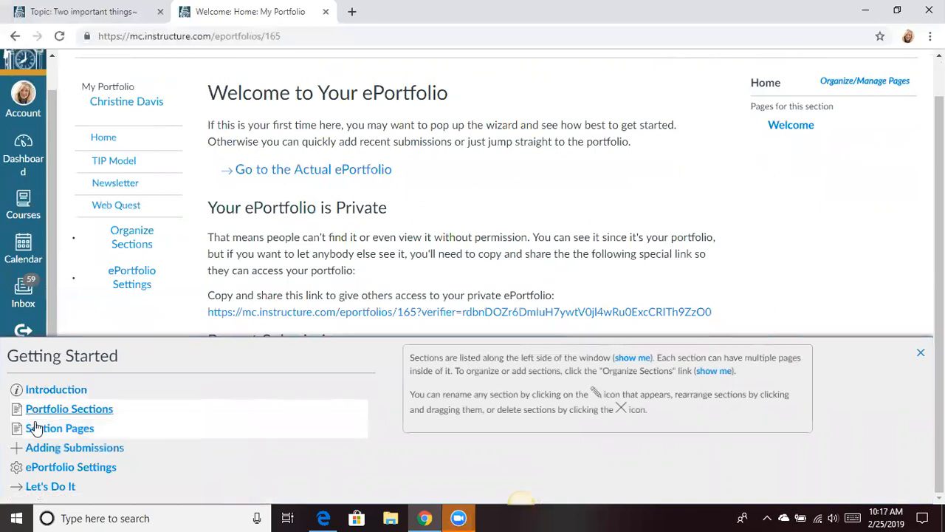
{"action": "left_click", "coordinate": [39, 433]}
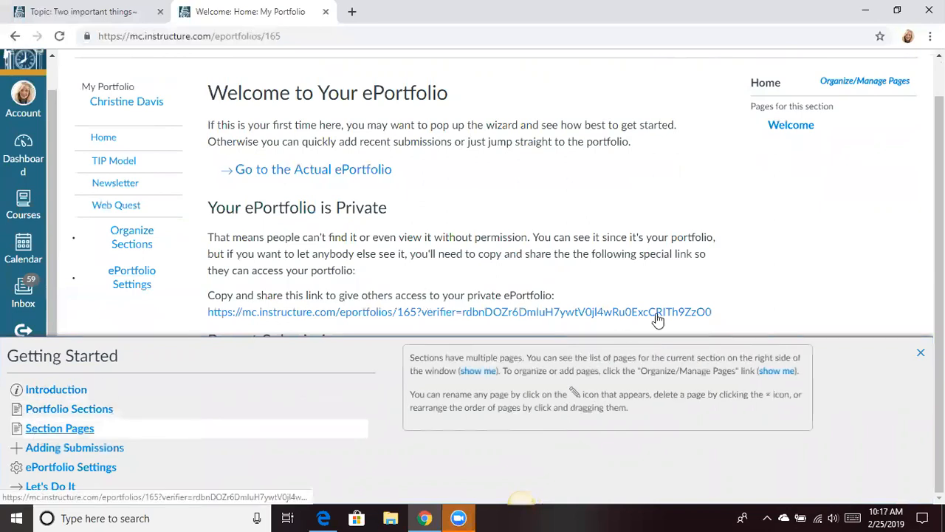
{"action": "left_click", "coordinate": [774, 370]}
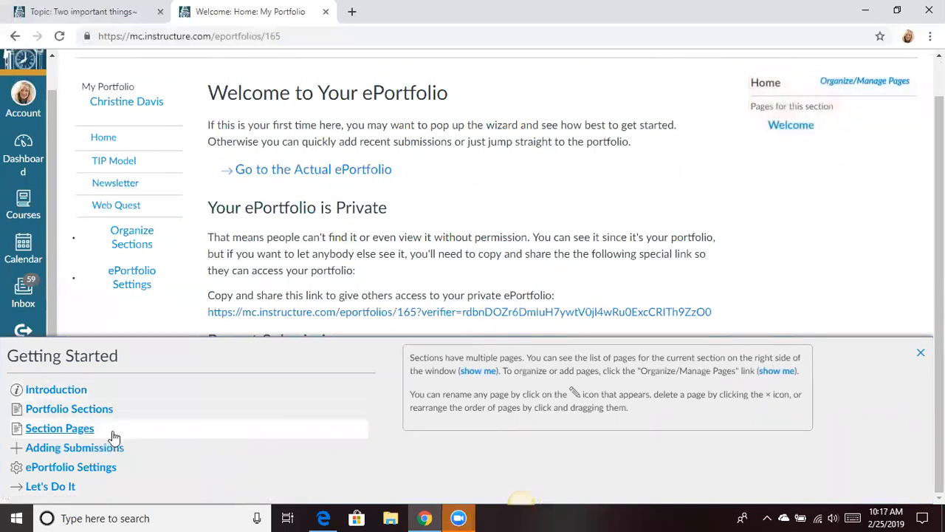
{"action": "left_click", "coordinate": [91, 450]}
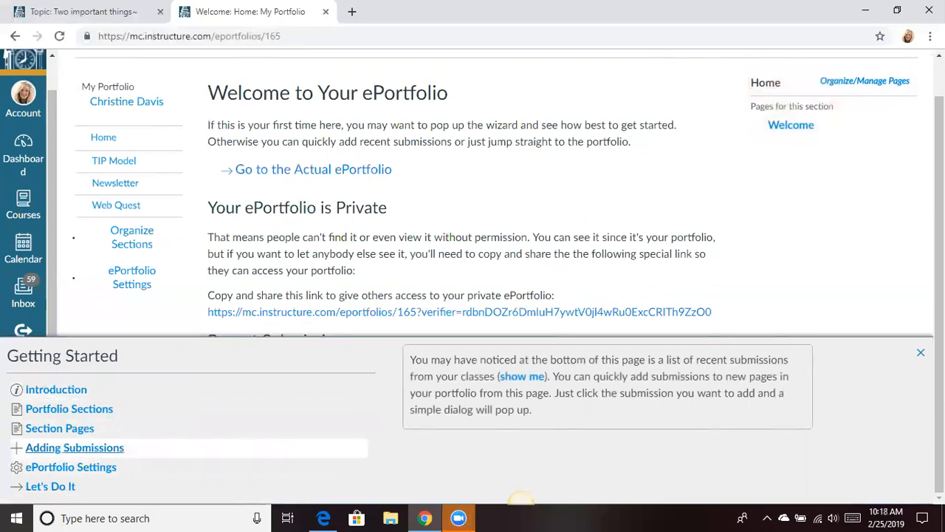
{"action": "left_click", "coordinate": [921, 353]}
{"action": "scroll", "coordinate": [809, 288], "scroll_direction": "up", "scroll_amount": 1}
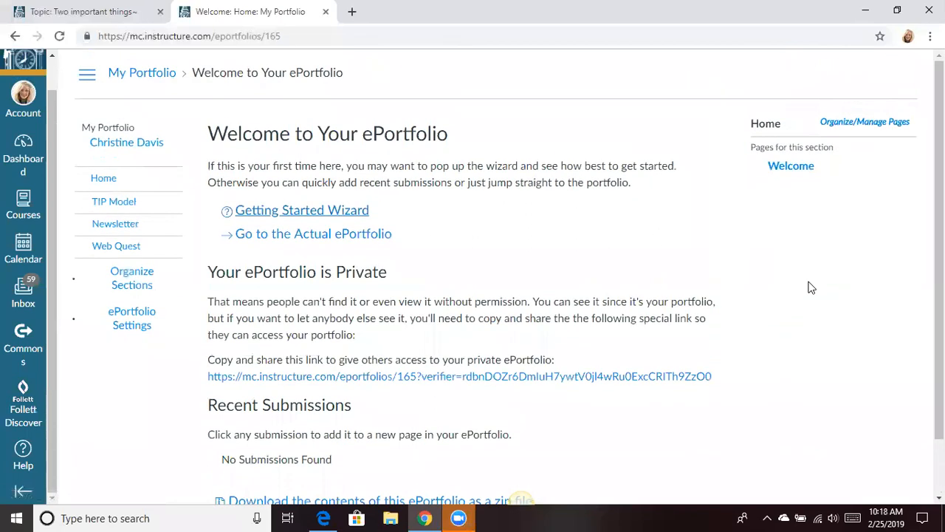